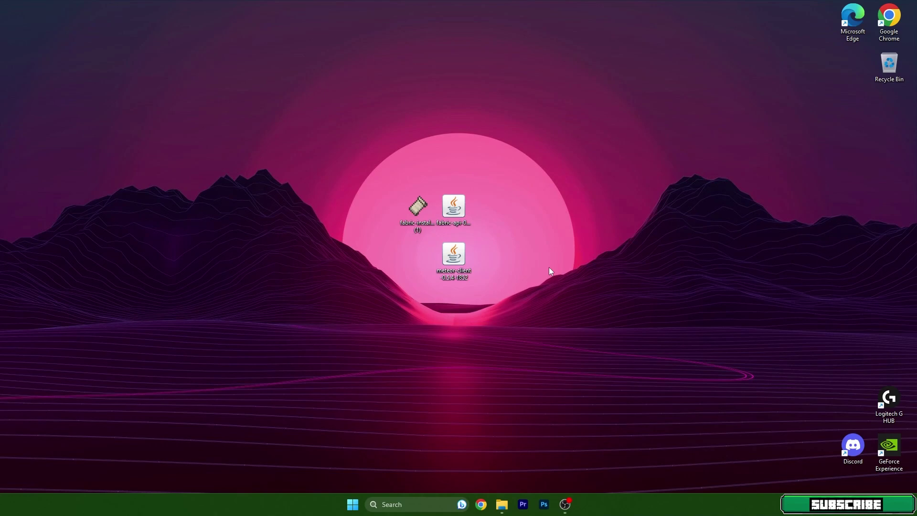
pyautogui.moveTo(372, 178); pyautogui.dragTo(509, 314)
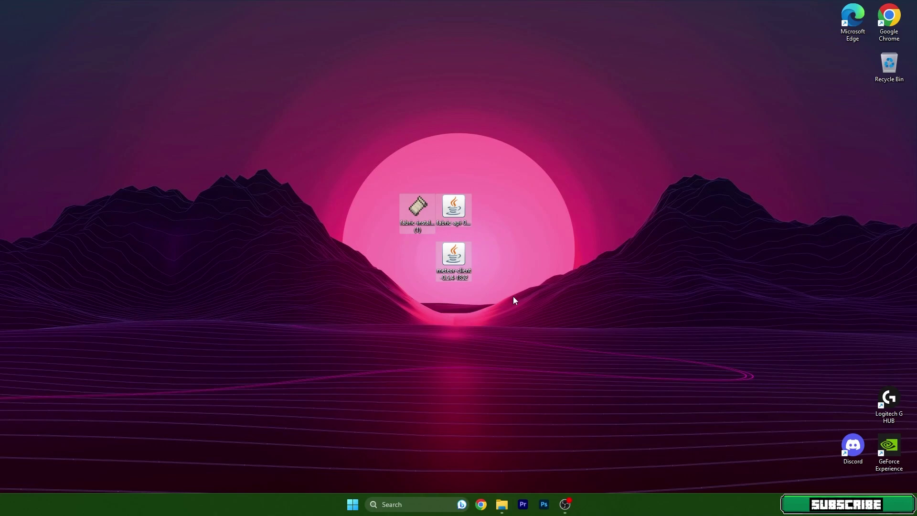
pyautogui.click(514, 300)
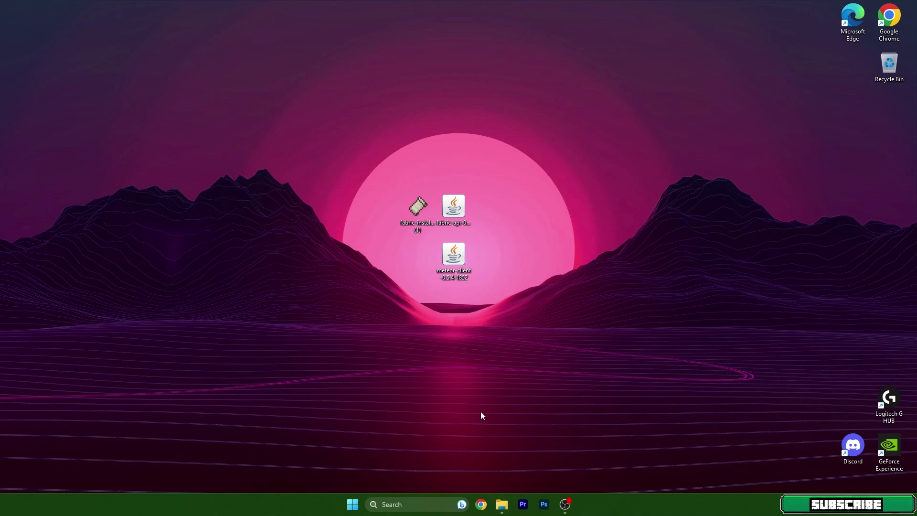
# Step: Open the %appdata% Roaming folder and arrange its window beside the Fabric installer and mod files on the desktop
pyautogui.click(405, 505)
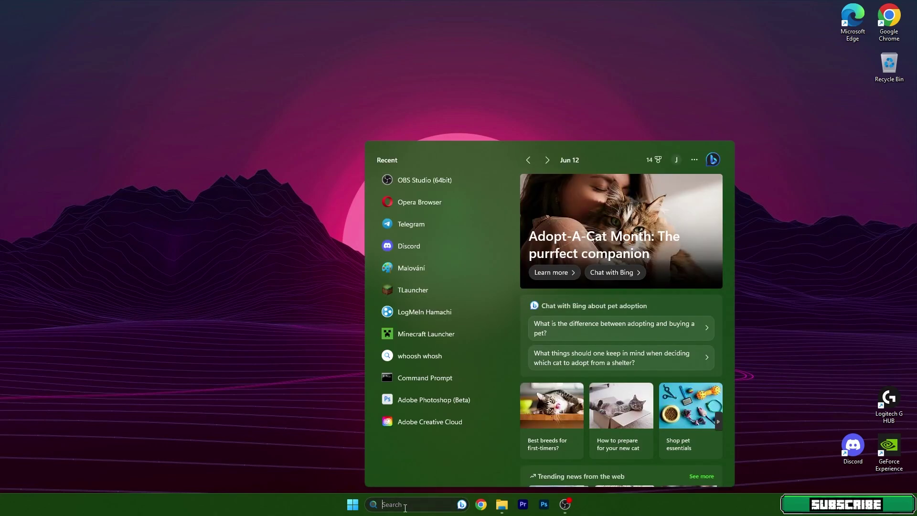
pyautogui.write('%appdata')
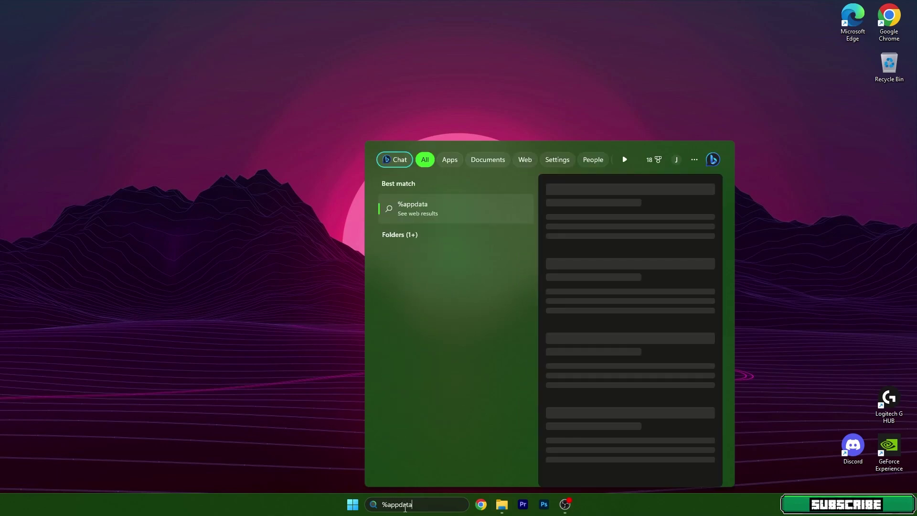
pyautogui.press('Return')
pyautogui.moveTo(478, 106); pyautogui.dragTo(667, 147)
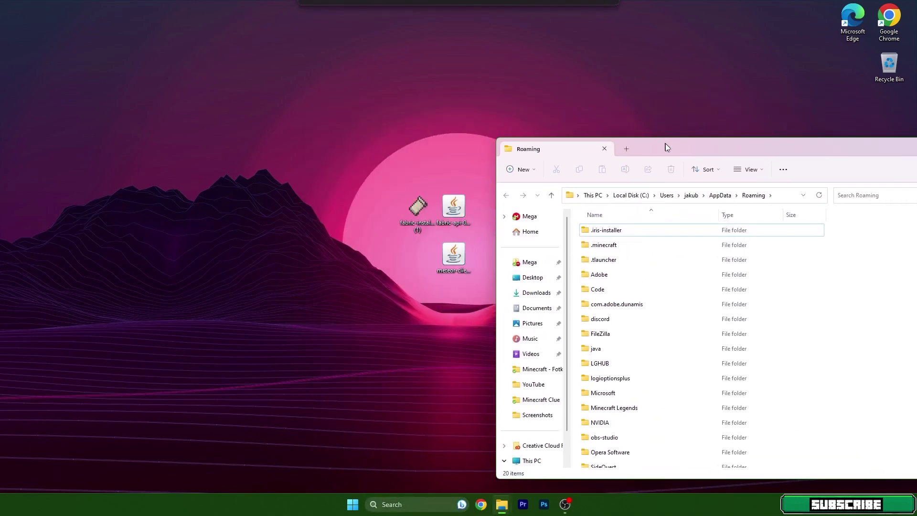
pyautogui.moveTo(492, 154); pyautogui.dragTo(354, 307)
pyautogui.moveTo(454, 206); pyautogui.dragTo(272, 206)
pyautogui.moveTo(657, 149); pyautogui.dragTo(507, 89)
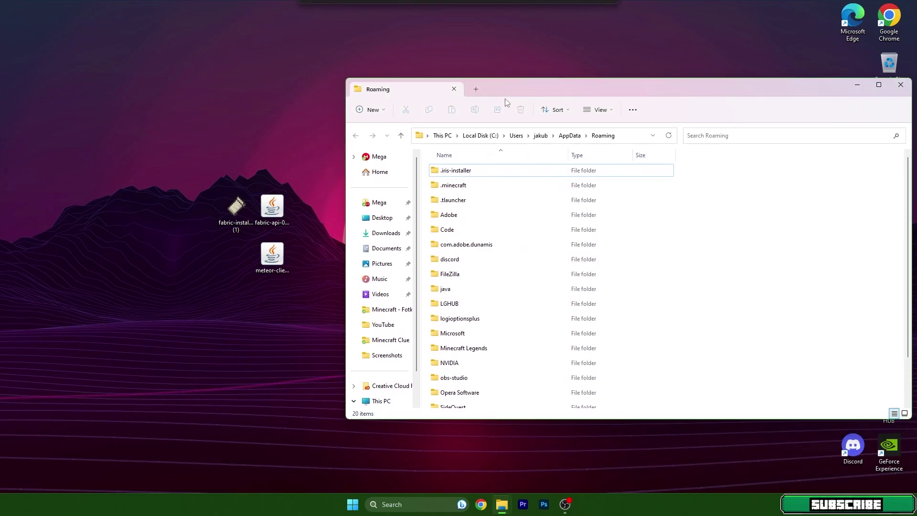
# Step: Move the fabric-api and meteor-client jar files from the desktop into the mods folder of .minecraft
pyautogui.doubleClick(452, 186)
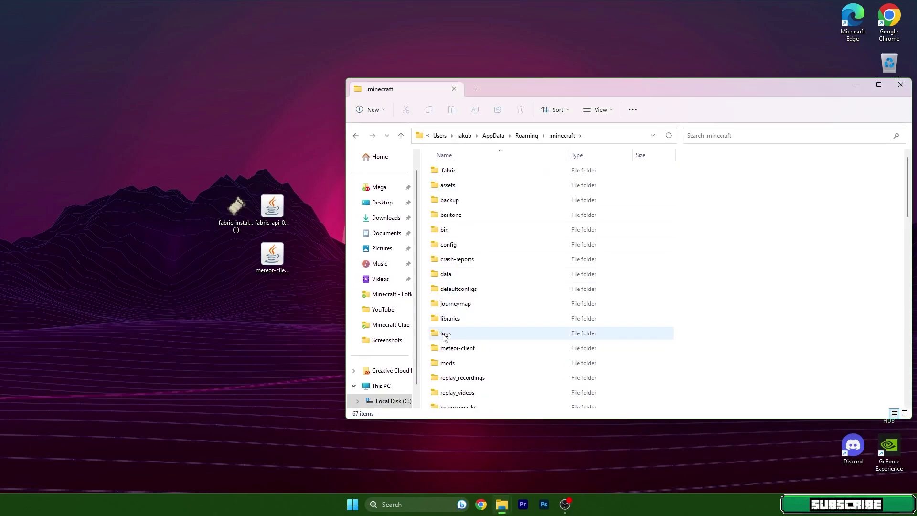
pyautogui.doubleClick(454, 362)
pyautogui.moveTo(275, 294); pyautogui.dragTo(521, 214)
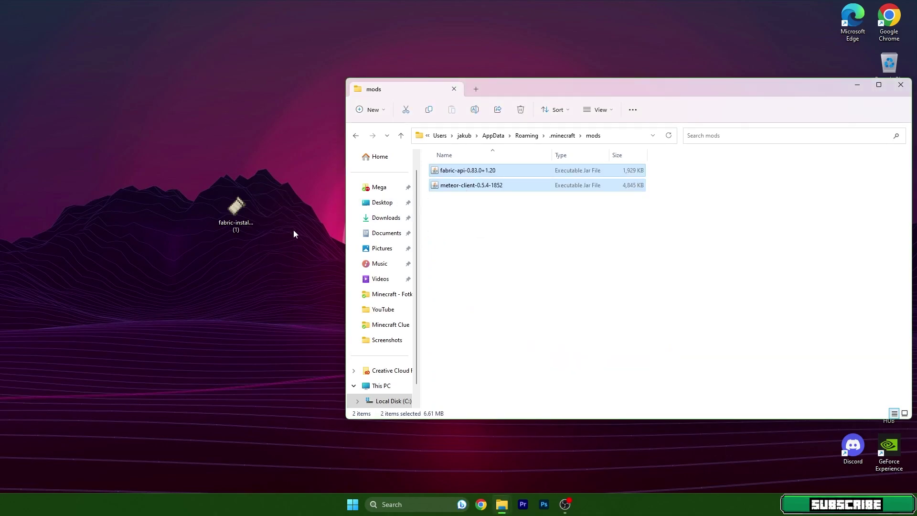
# Step: Go back to the .minecraft folder and open its versions folder
pyautogui.click(355, 136)
pyautogui.scroll(-3, 557, 295)
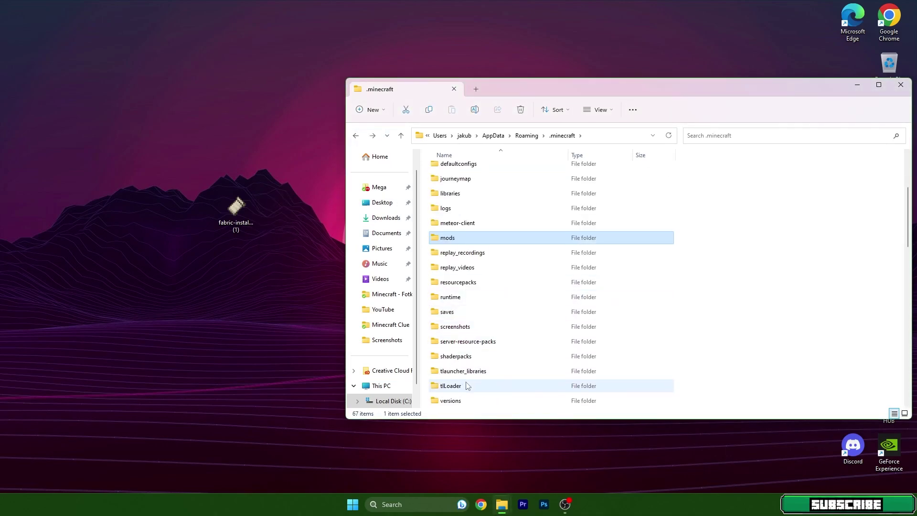
pyautogui.doubleClick(450, 403)
# Step: Install Fabric Loader 0.14.21 for Minecraft 1.20 with the desktop installer, and close the installer and the versions folder
pyautogui.doubleClick(235, 208)
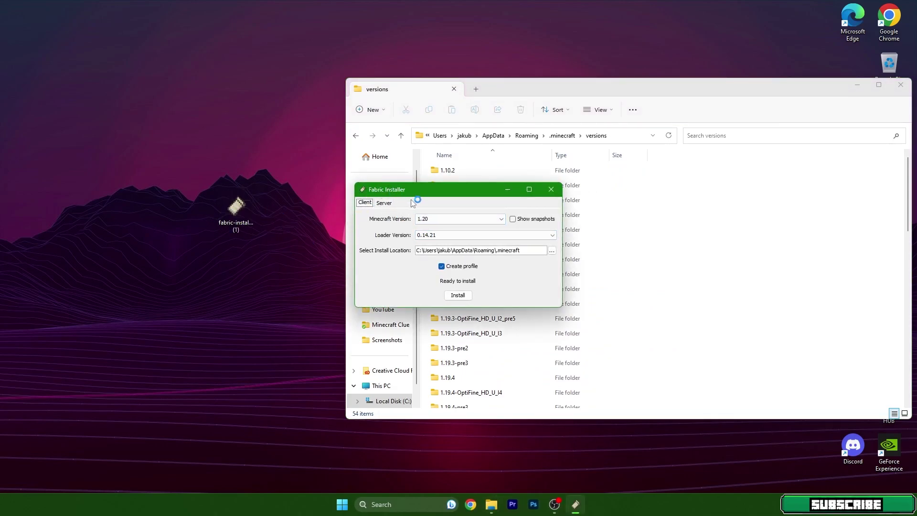
pyautogui.click(456, 296)
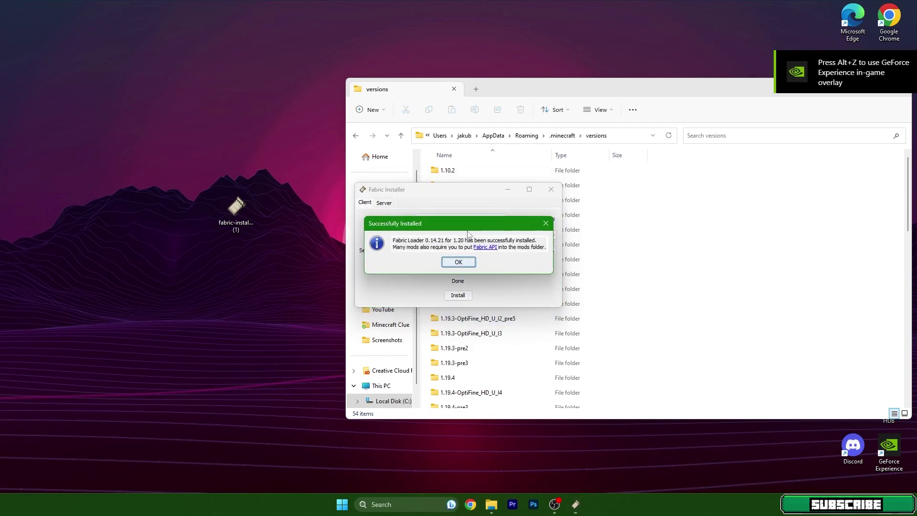
pyautogui.click(460, 263)
pyautogui.click(551, 189)
pyautogui.moveTo(882, 87); pyautogui.dragTo(726, 87)
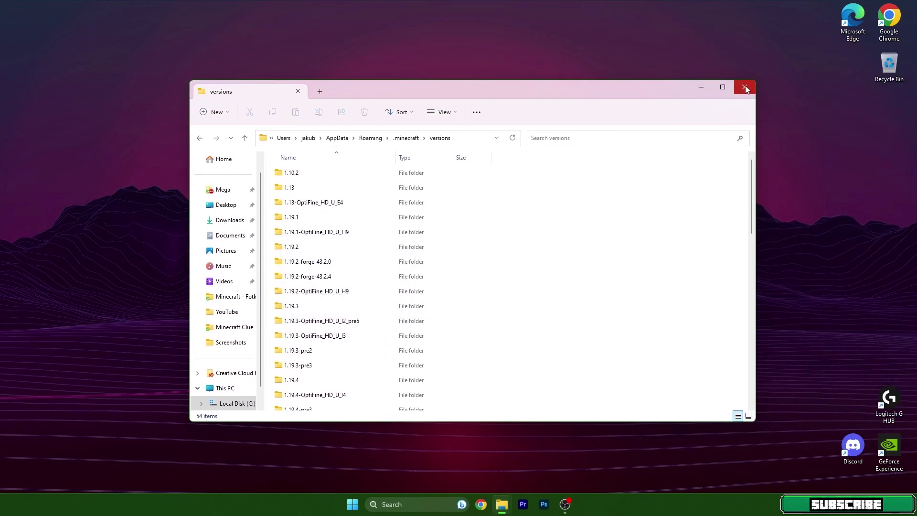
pyautogui.click(745, 88)
# Step: Launch TLauncher and select the game version Release fabric-loader-0.14.21-1.20
pyautogui.click(407, 507)
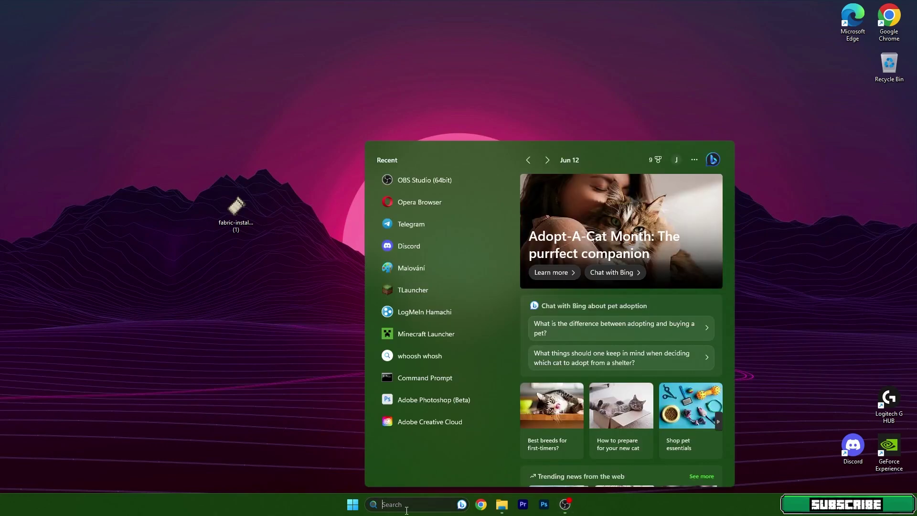
pyautogui.write('tlauncher')
pyautogui.press('Return')
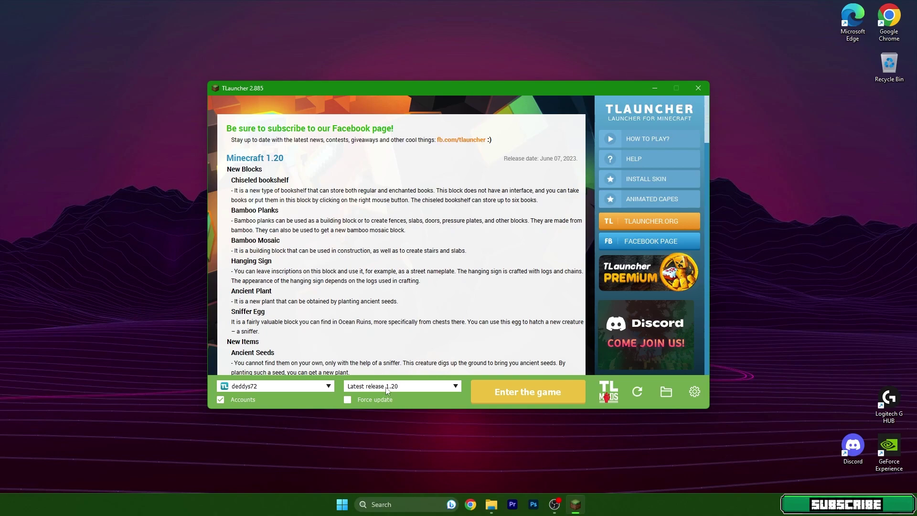
pyautogui.click(387, 390)
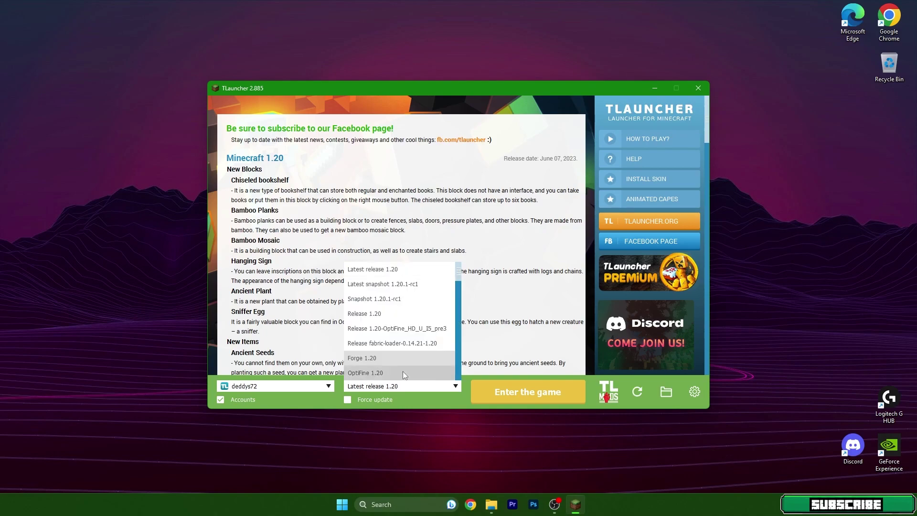
pyautogui.click(400, 345)
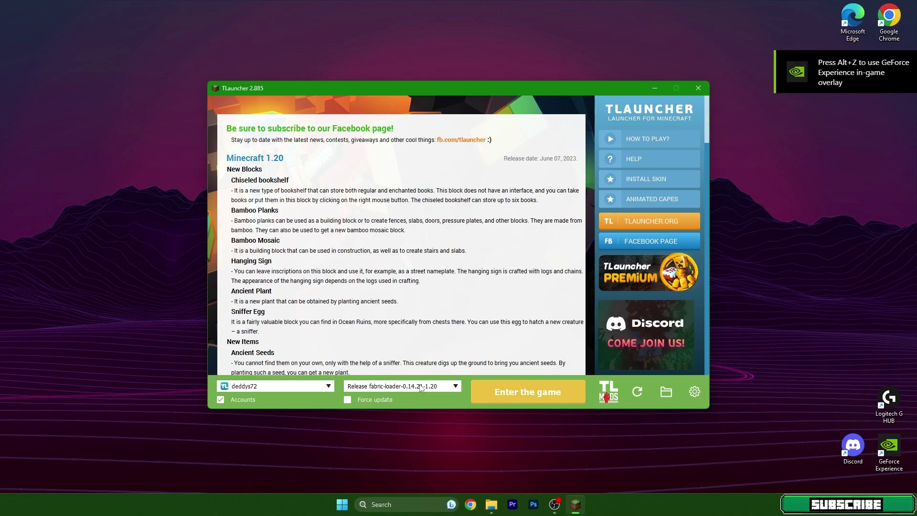
pyautogui.click(220, 400)
pyautogui.click(233, 389)
pyautogui.click(237, 415)
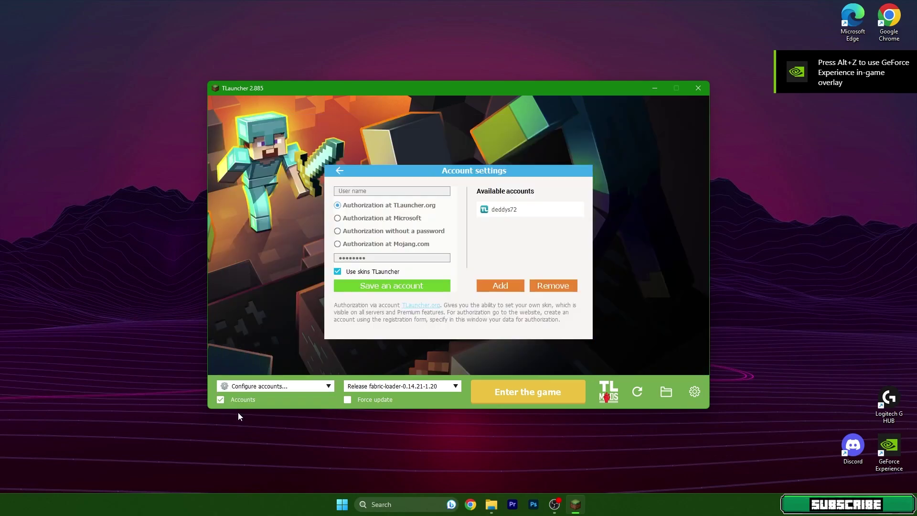
pyautogui.click(497, 287)
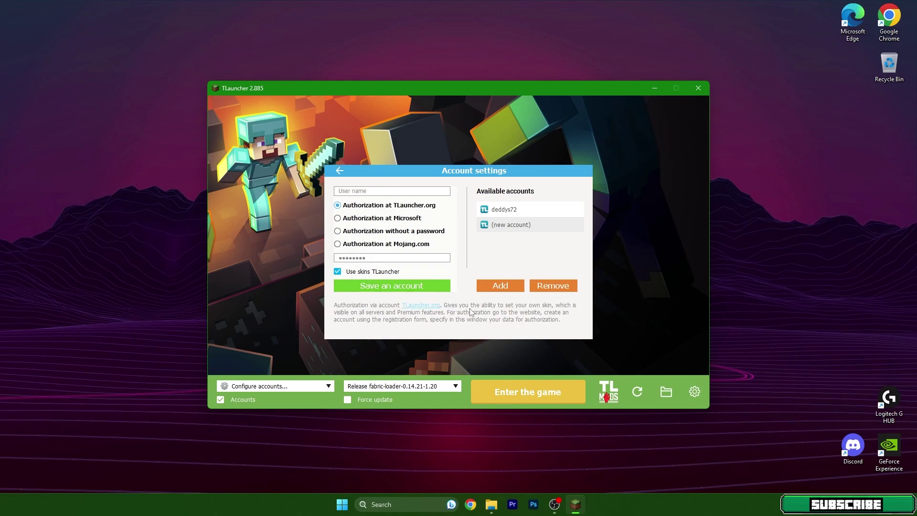
pyautogui.moveTo(398, 311); pyautogui.dragTo(447, 306)
pyautogui.click(396, 309)
pyautogui.click(340, 171)
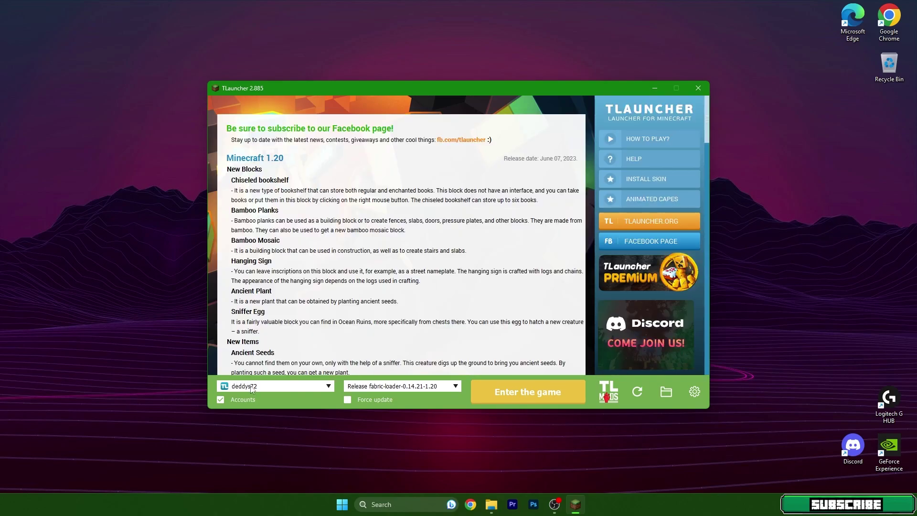
# Step: Start Minecraft with the selected Fabric version, maximize the game window and load the first singleplayer world
pyautogui.click(500, 391)
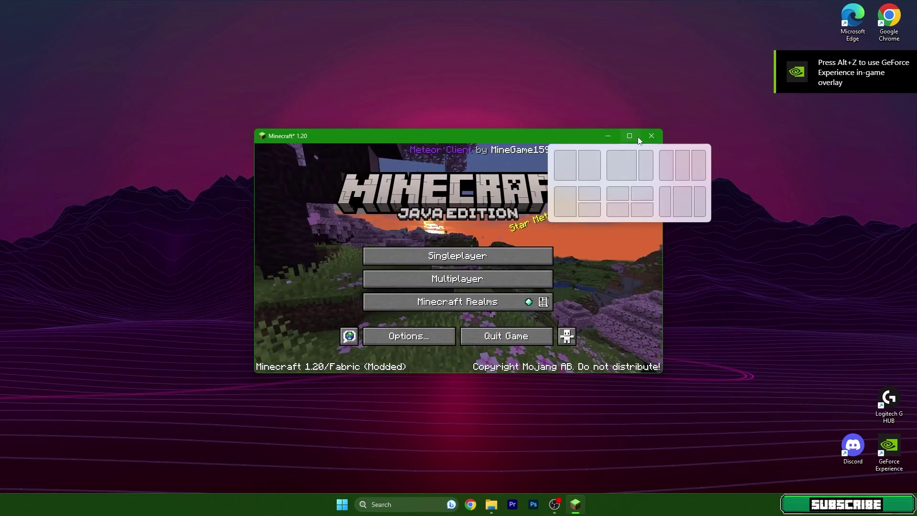
pyautogui.click(627, 143)
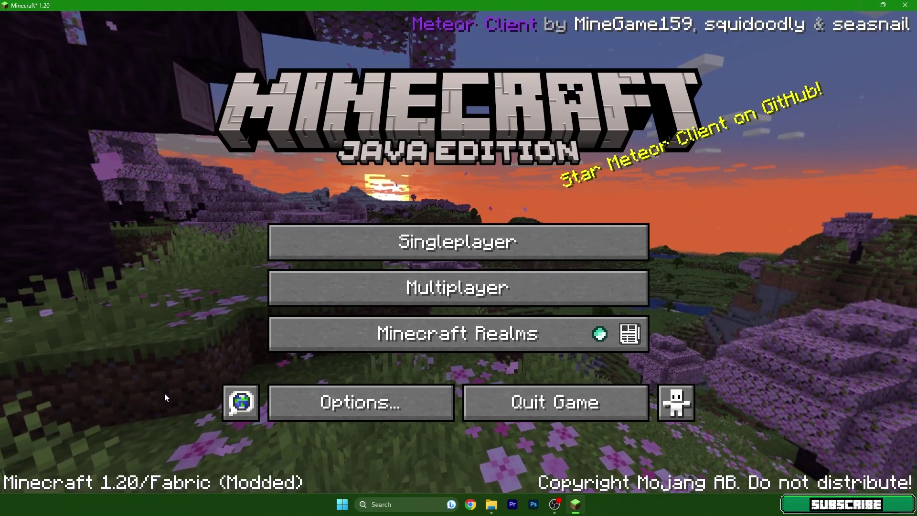
pyautogui.click(423, 241)
pyautogui.doubleClick(348, 153)
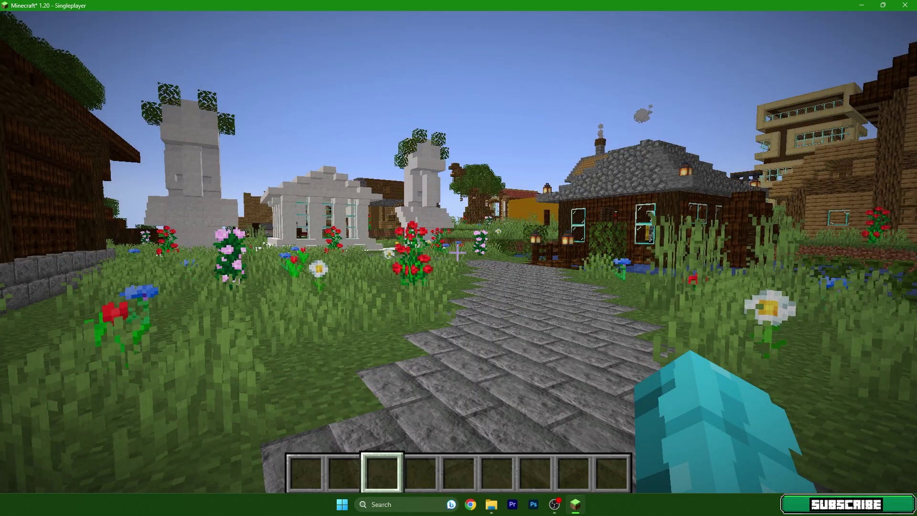
# Step: Run the #help chat command and page through all Baritone commands to page 5
pyautogui.write('wt#')
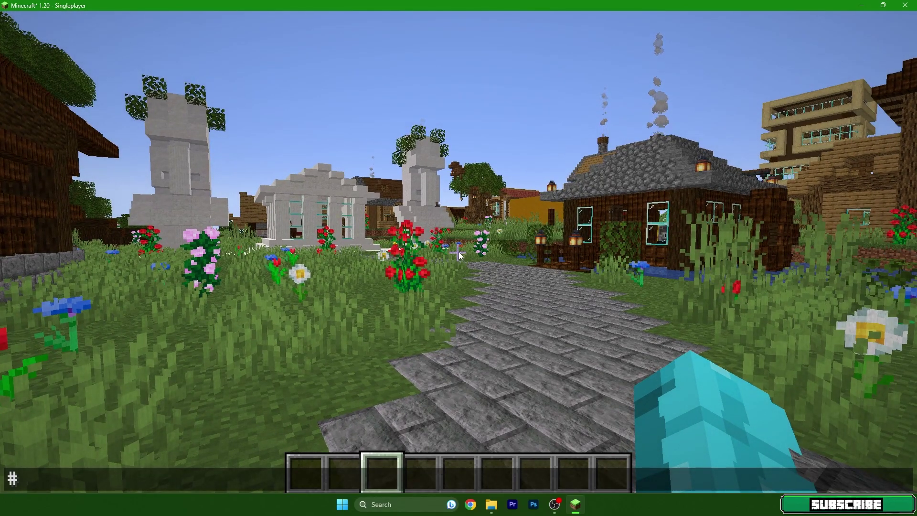
pyautogui.write('help')
pyautogui.press('Return')
pyautogui.press('t')
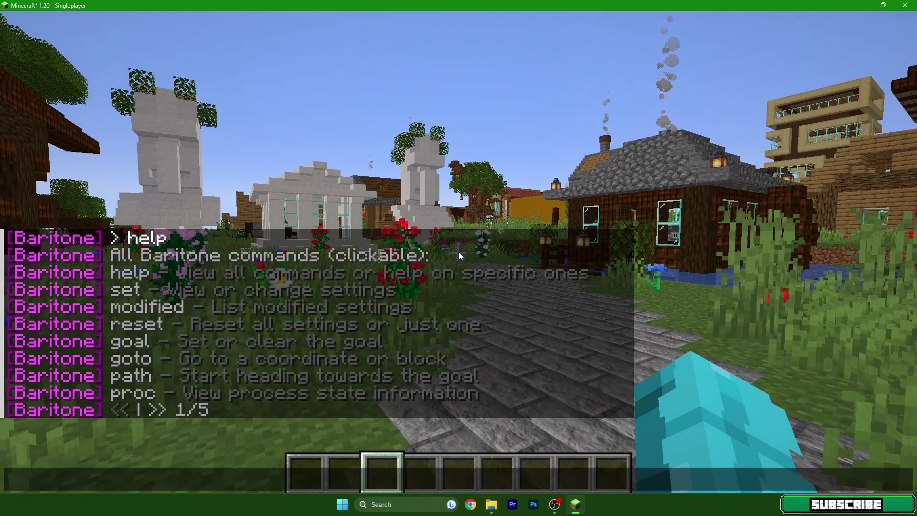
pyautogui.click(163, 411)
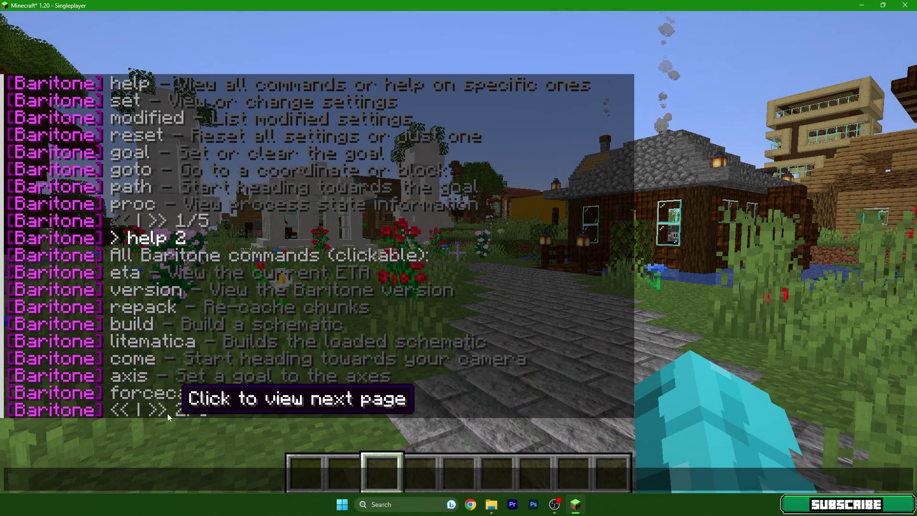
pyautogui.click(165, 411)
pyautogui.click(162, 411)
pyautogui.click(161, 410)
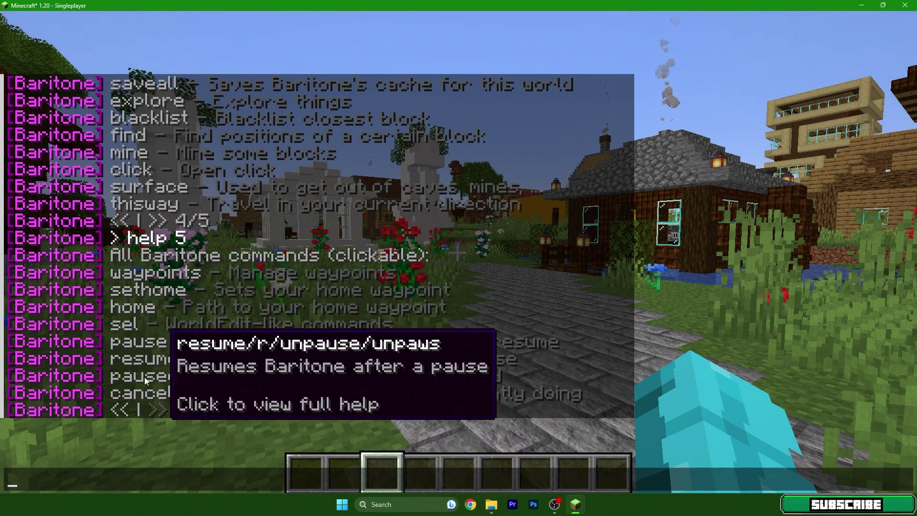
pyautogui.press('Escape')
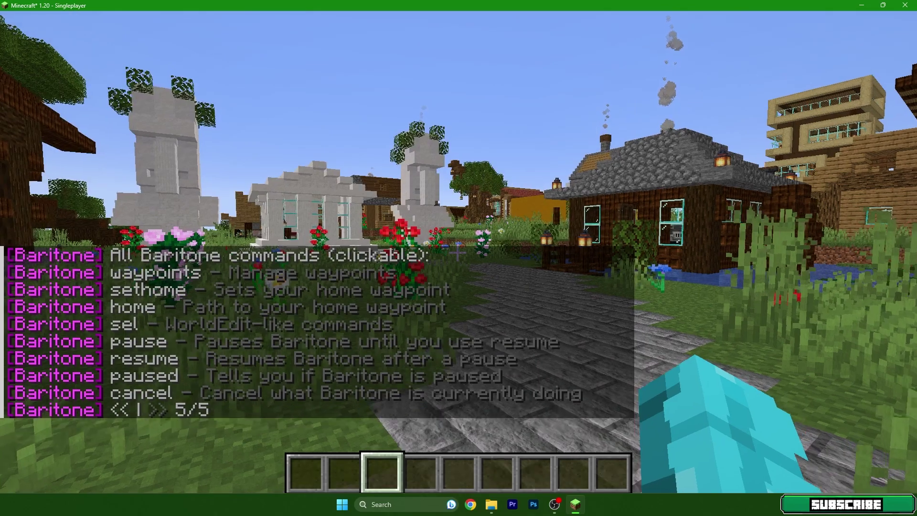
# Step: Start Baritone mining with the chat command #mine diamond_ore and halt it with #stop
pyautogui.write('t#mine diamo')
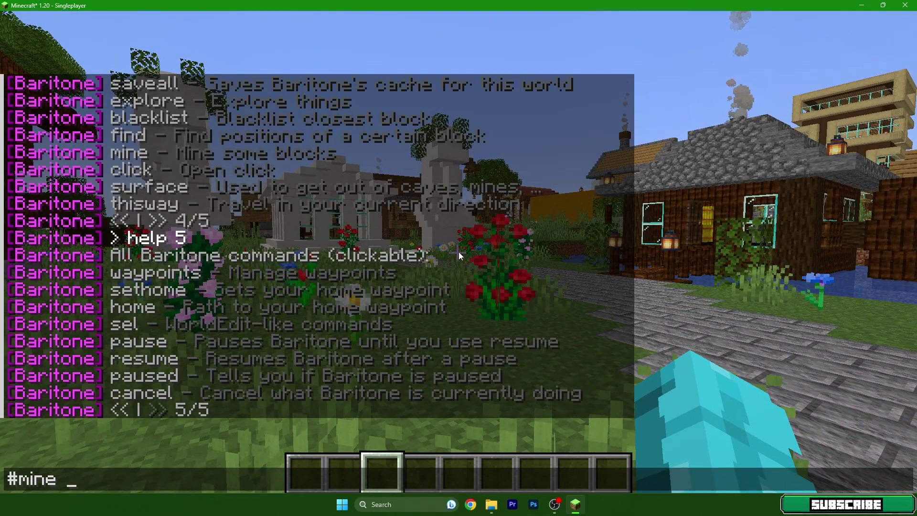
pyautogui.write('nd_ore')
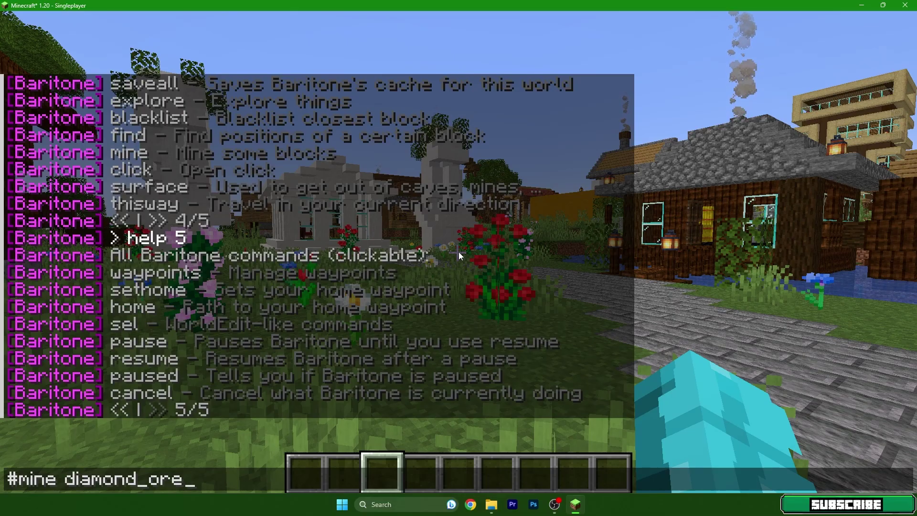
pyautogui.press('Return')
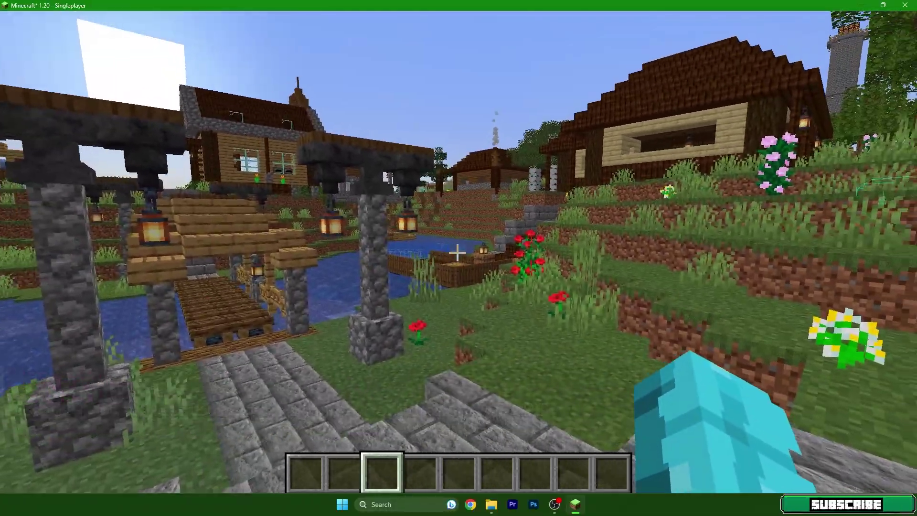
pyautogui.write('t#stop')
pyautogui.press('Return')
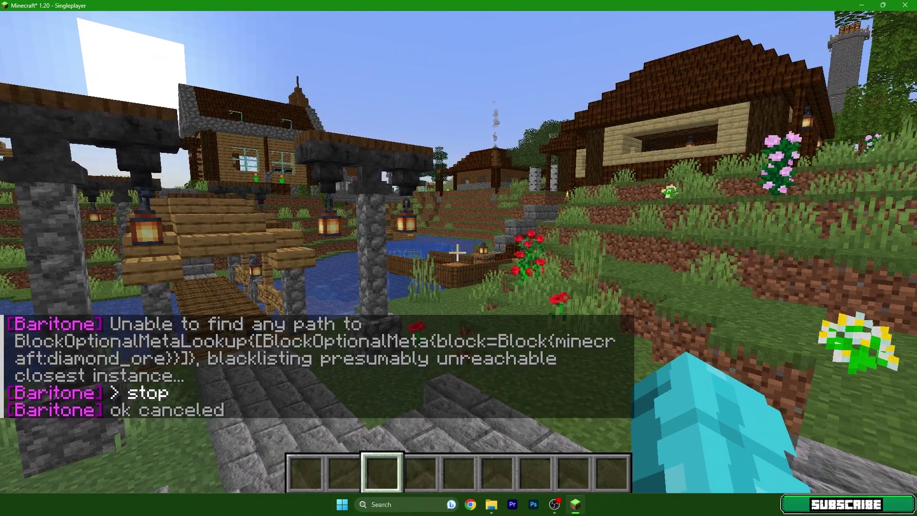
# Step: Walk the character across the covered wooden bridge, up the stone stairs and along the path towards the castle
pyautogui.press('w')
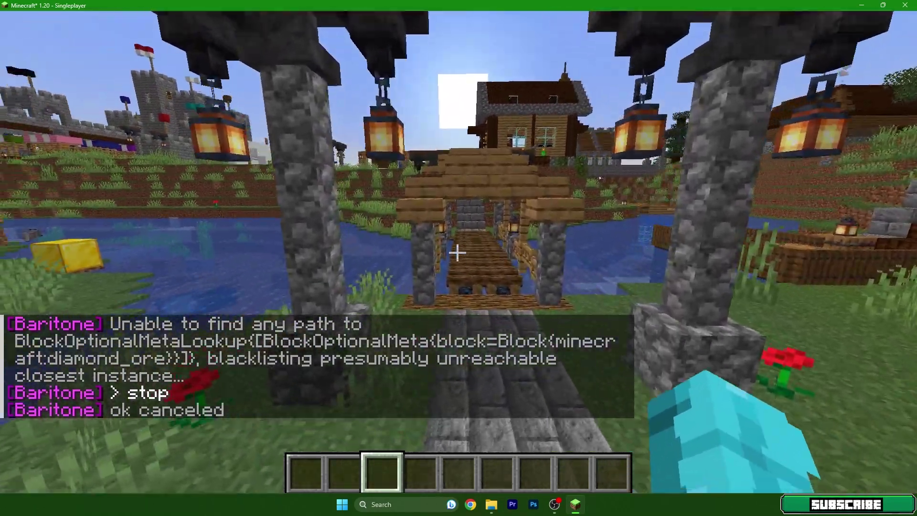
pyautogui.press('w')
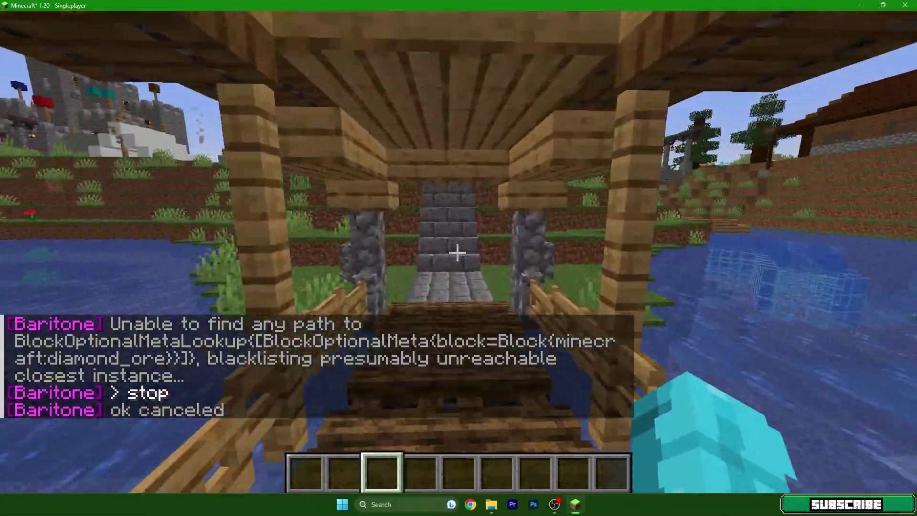
pyautogui.press('w')
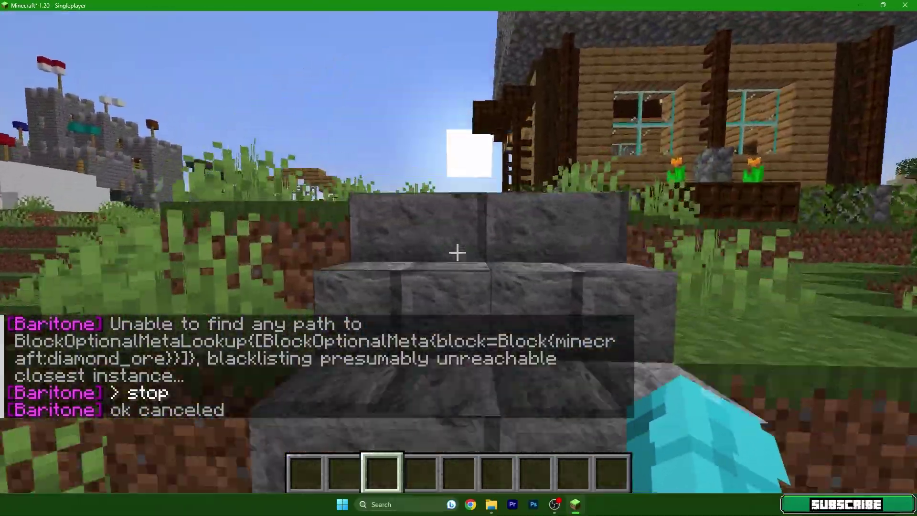
pyautogui.press('w')
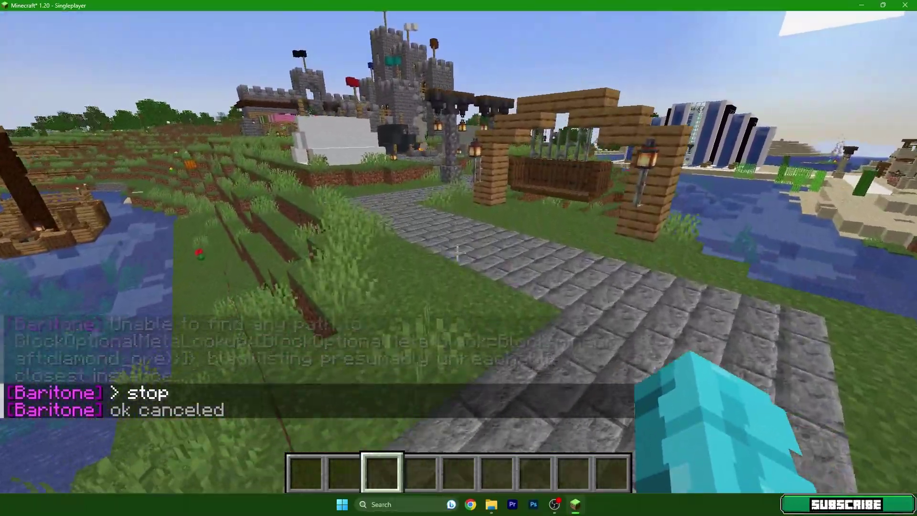
pyautogui.press('w')
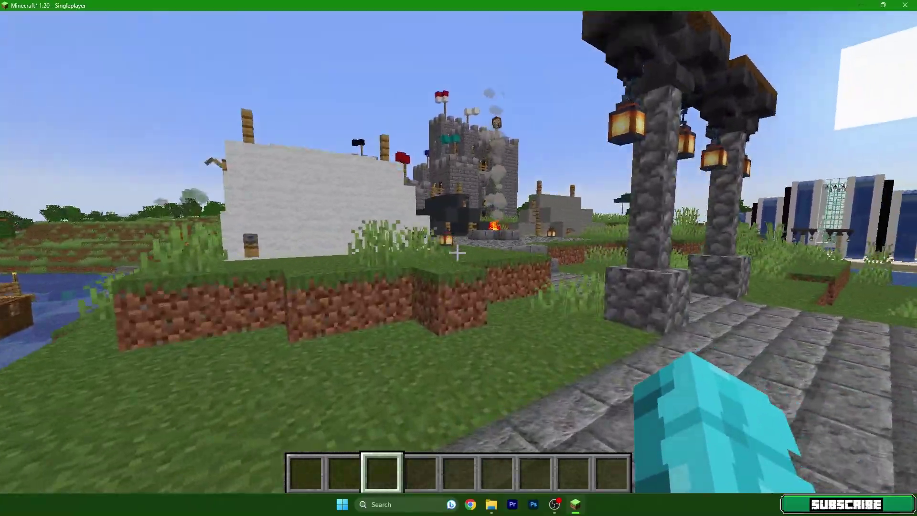